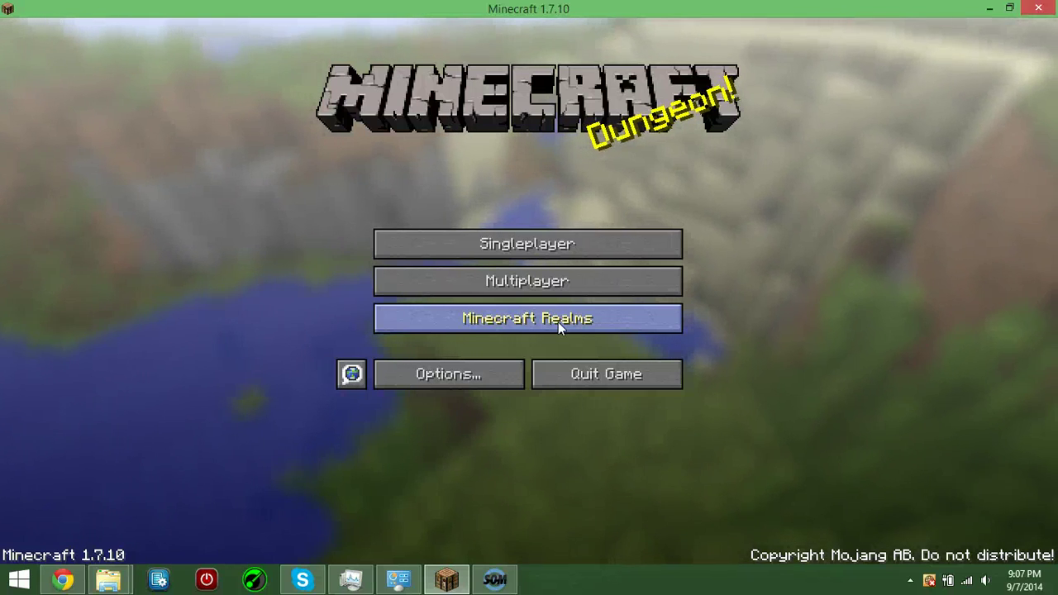
Join the Grand Theft Minecart server from the Multiplayer server list
click(585, 282)
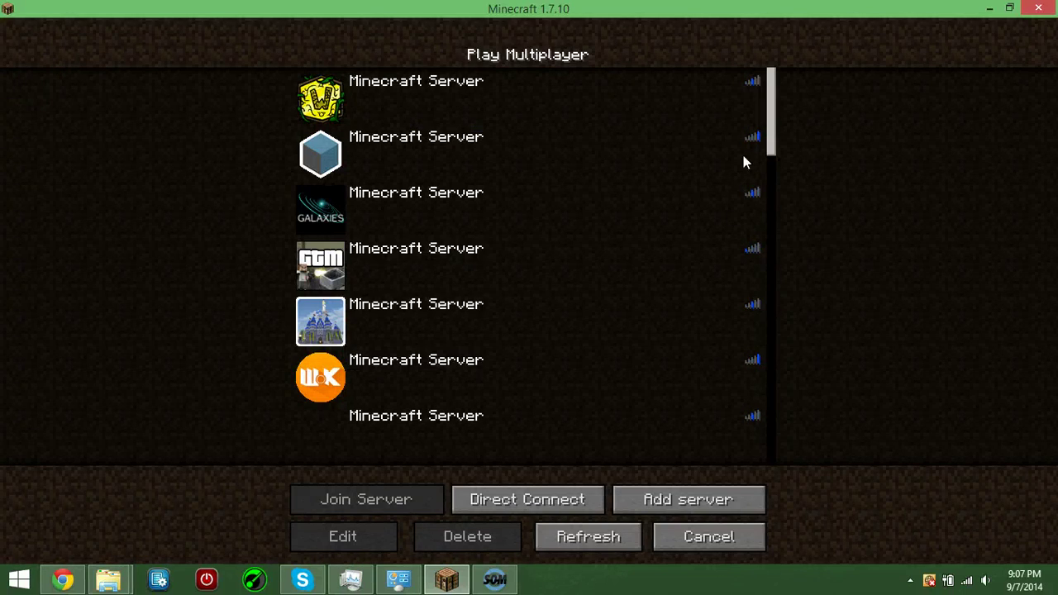
drag(773, 148, 771, 171)
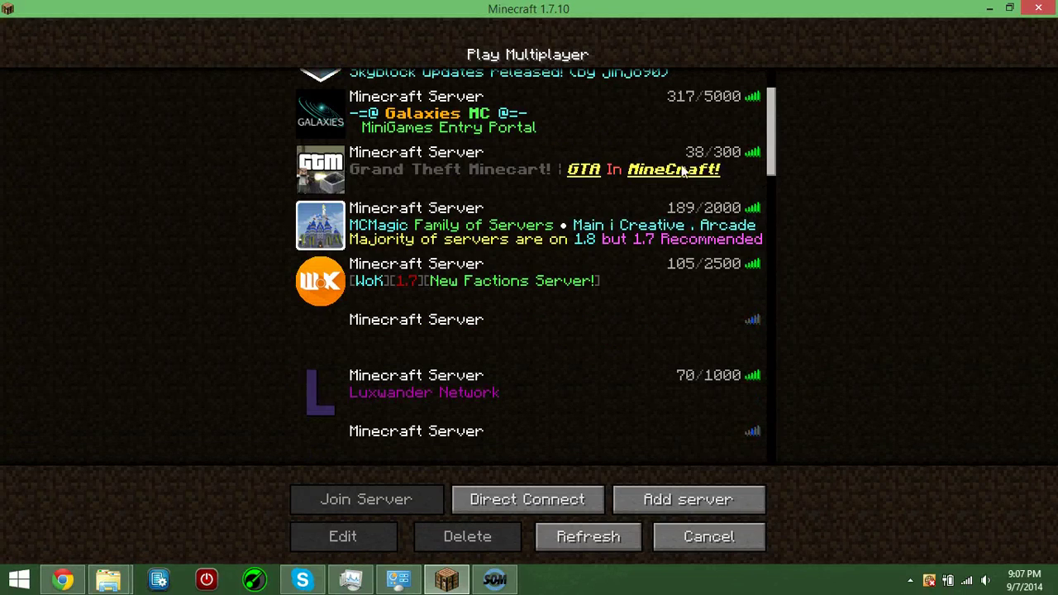
click(633, 186)
click(402, 490)
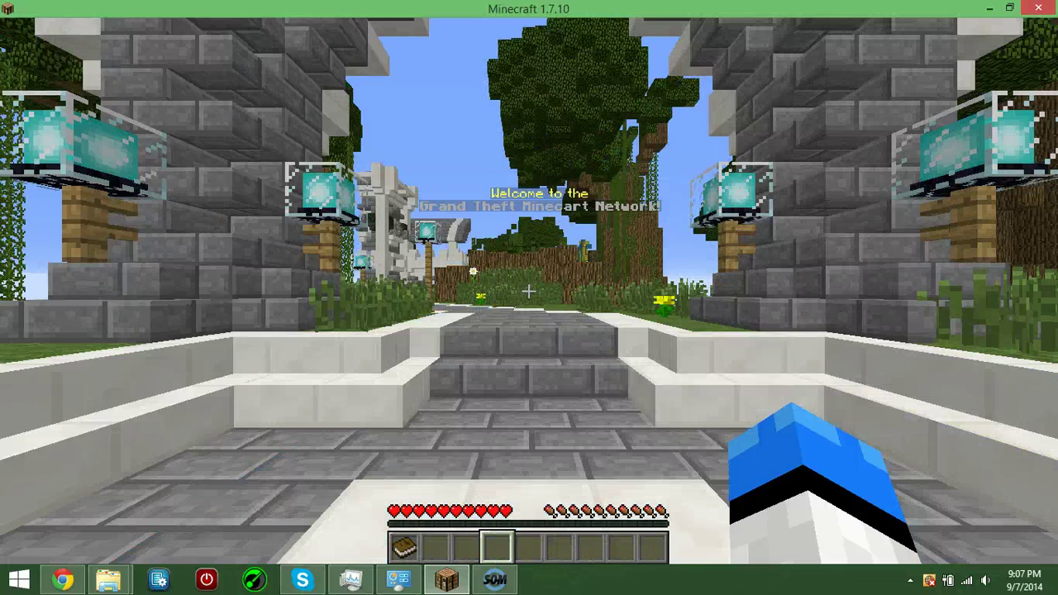
Turn on the F3 debug overlay showing memory use and walk south along the spawn path
key(F3)
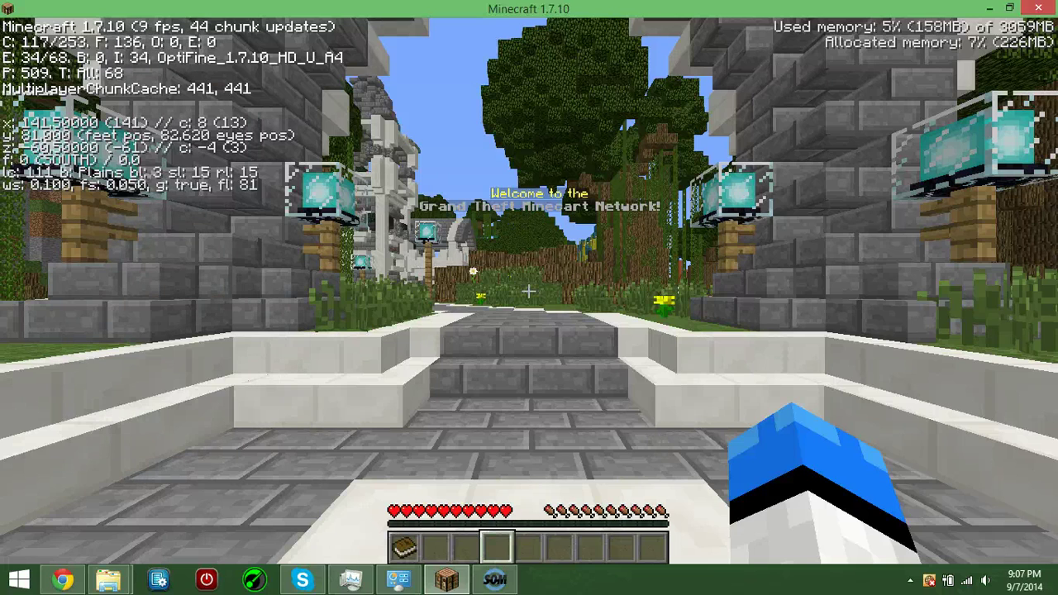
key(w)
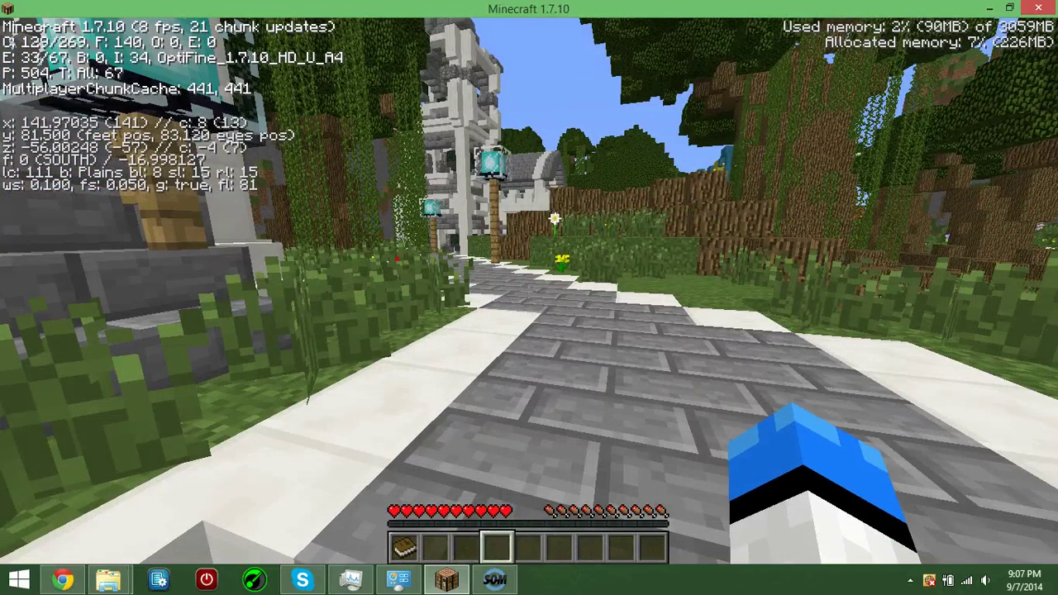
key(w)
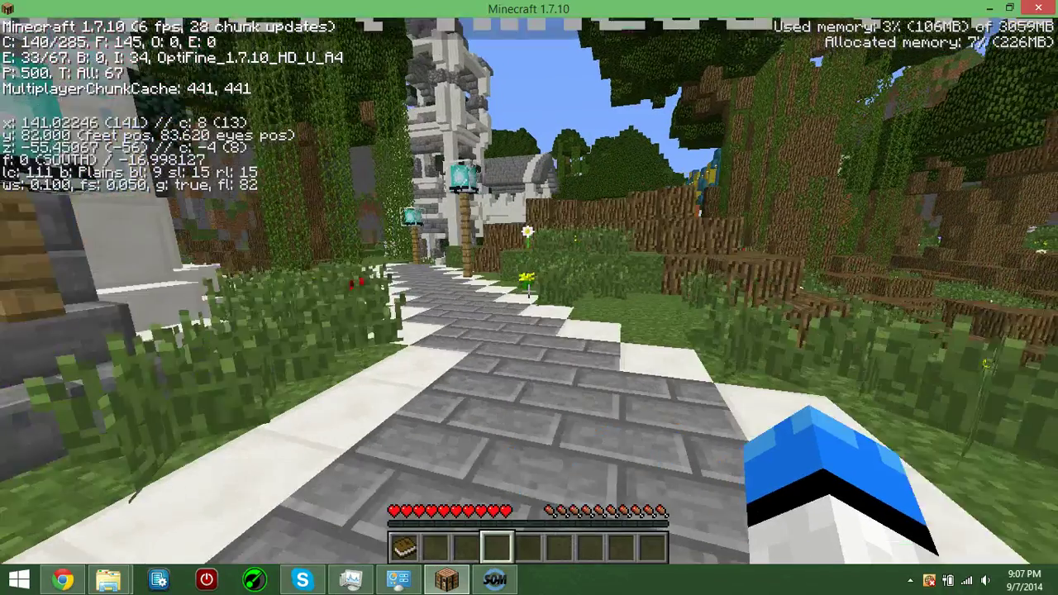
key(space)
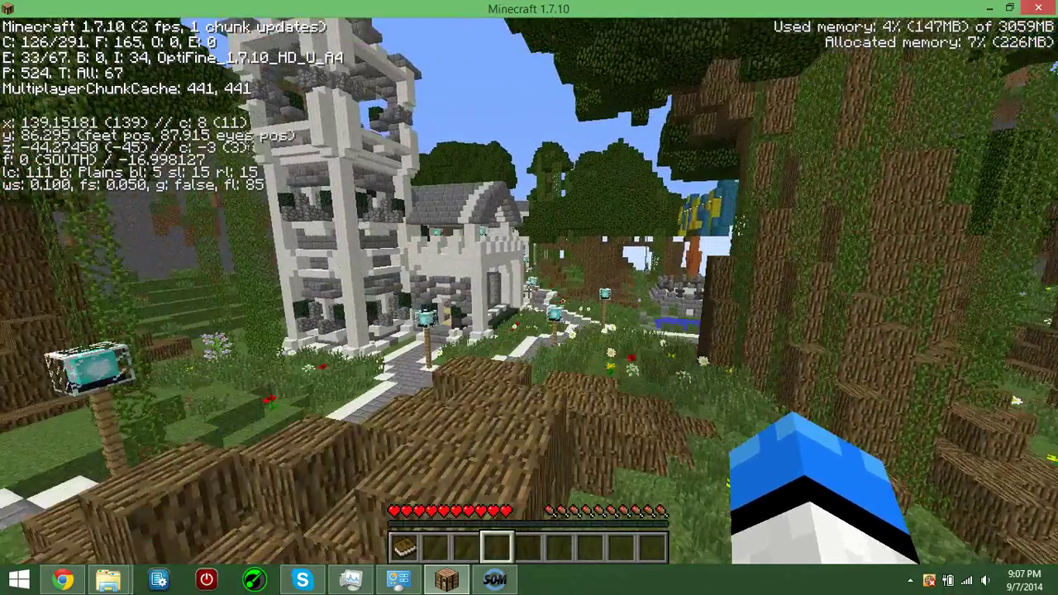
key(w)
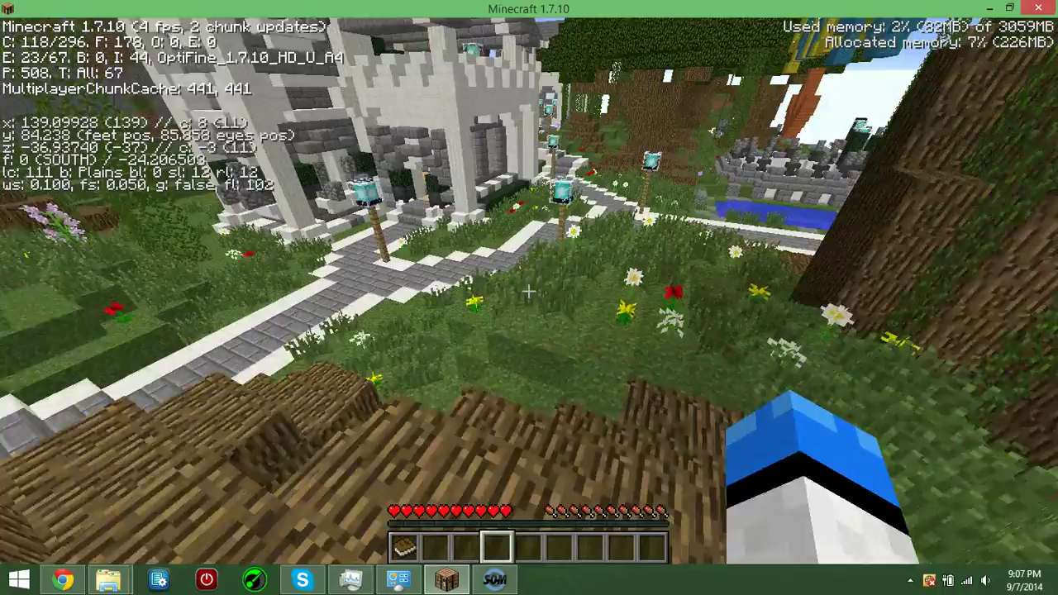
key(w)
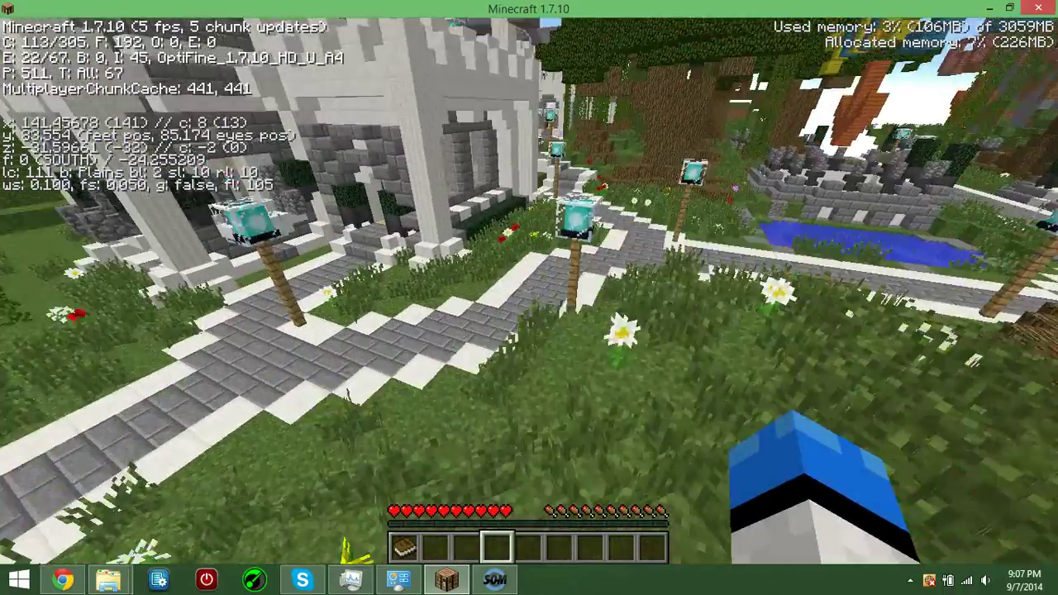
key(w)
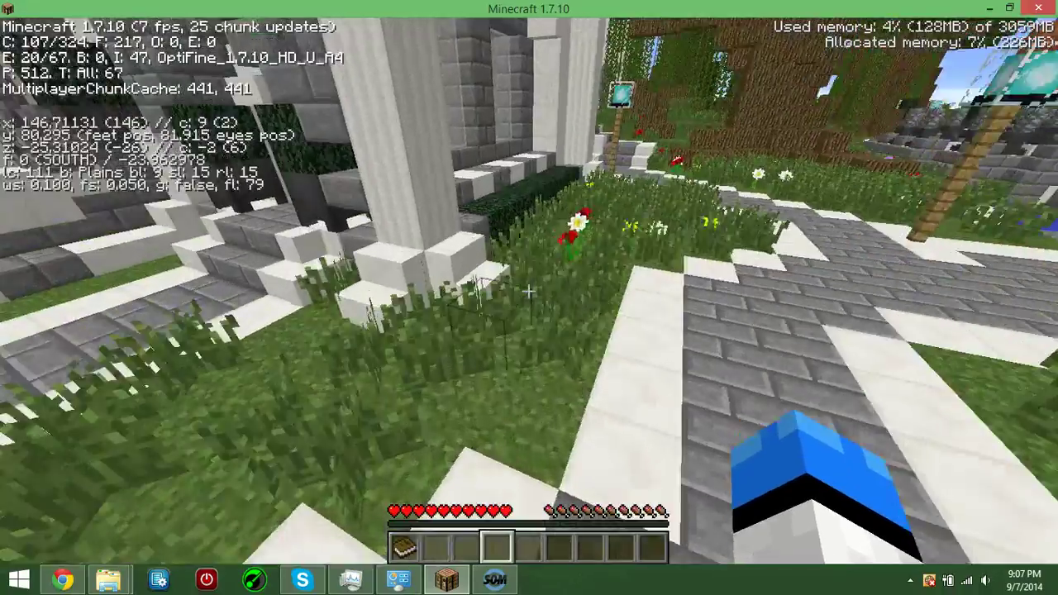
Keep walking south past the tree trunks, then bring up the game menu
key(w)
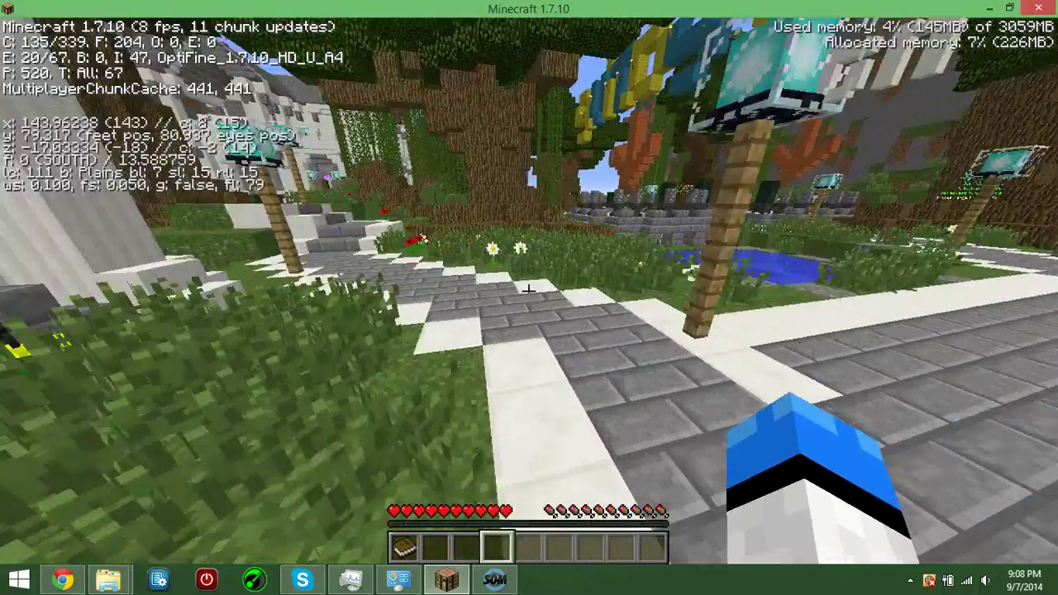
key(w)
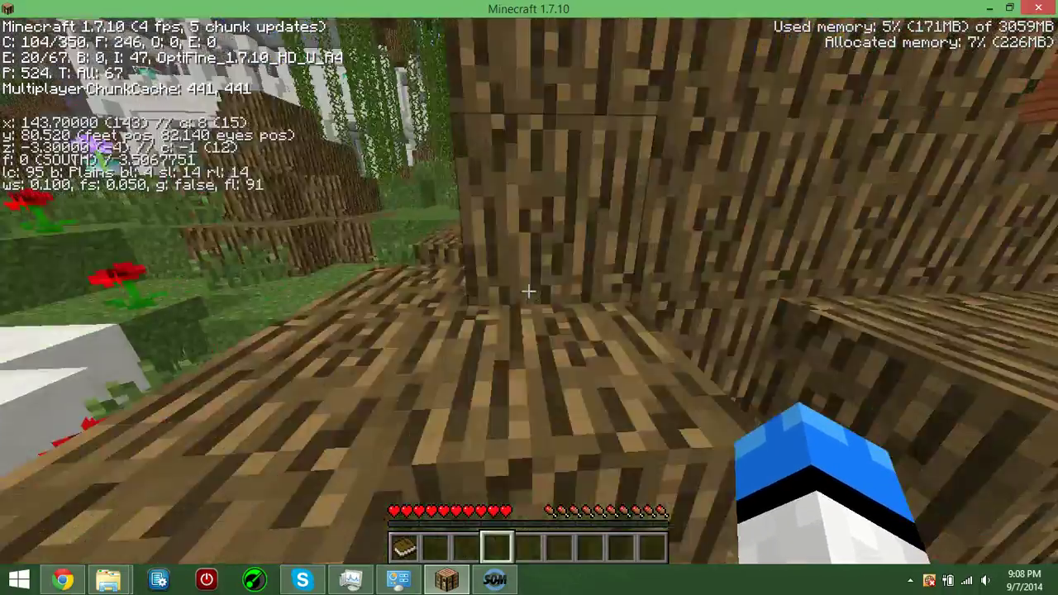
key(w)
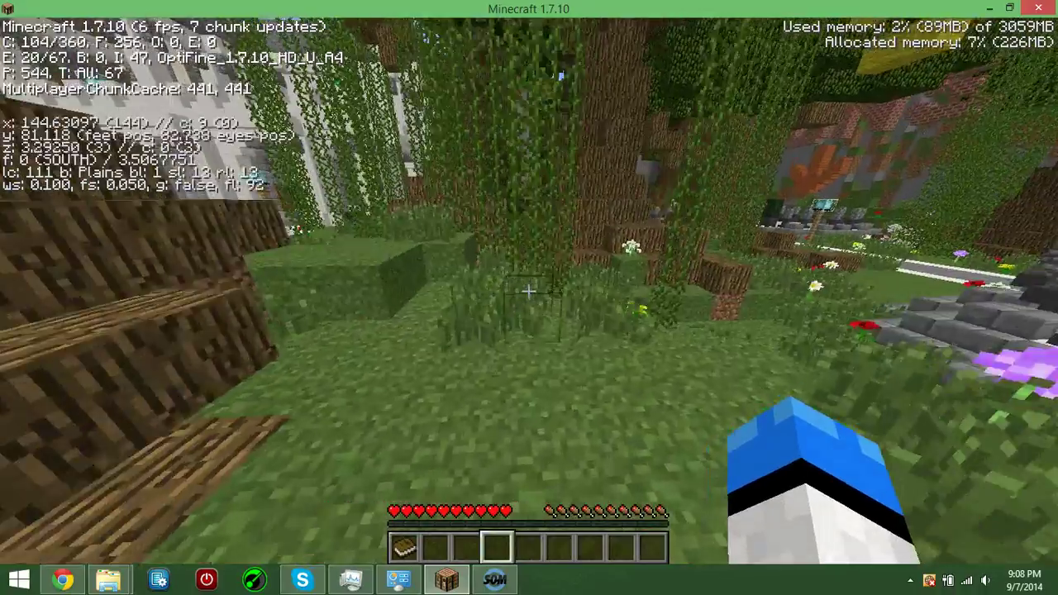
key(w)
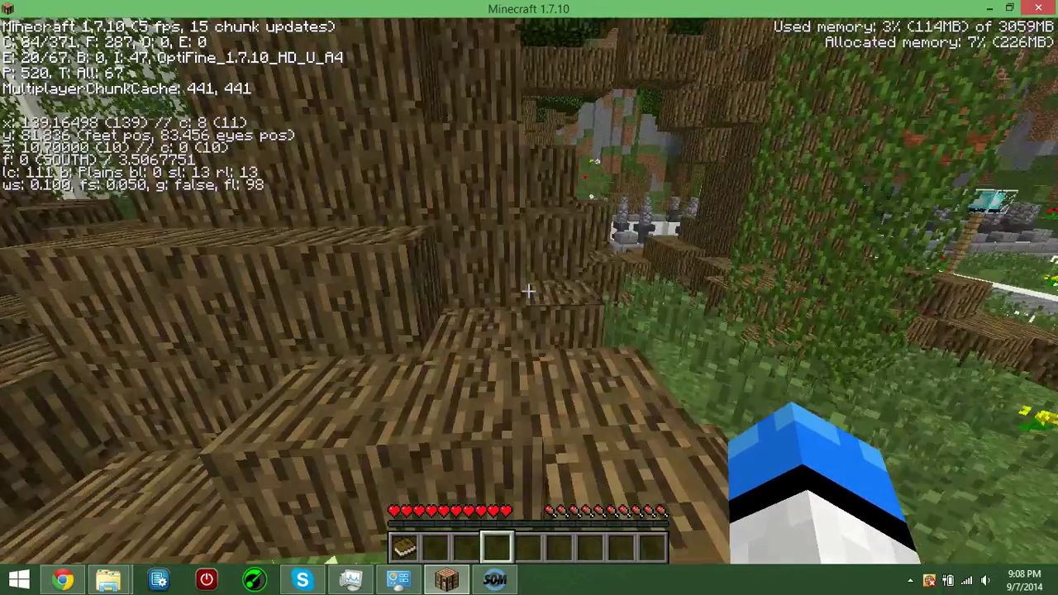
key(w)
key(d)
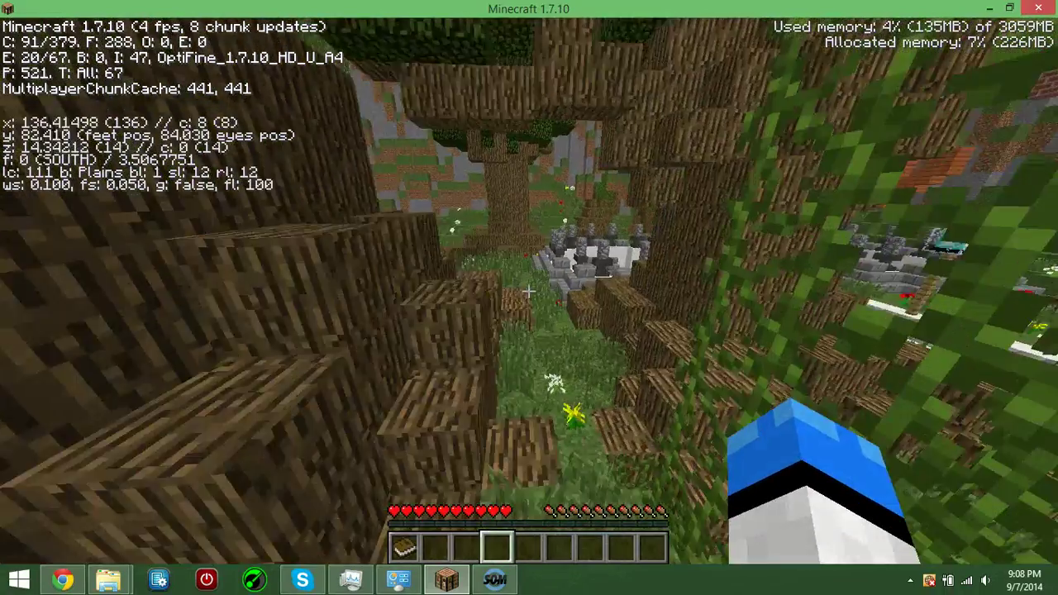
key(Escape)
Disconnect, close Minecraft, restart the Minecraft launcher and bring This PC forward
click(534, 335)
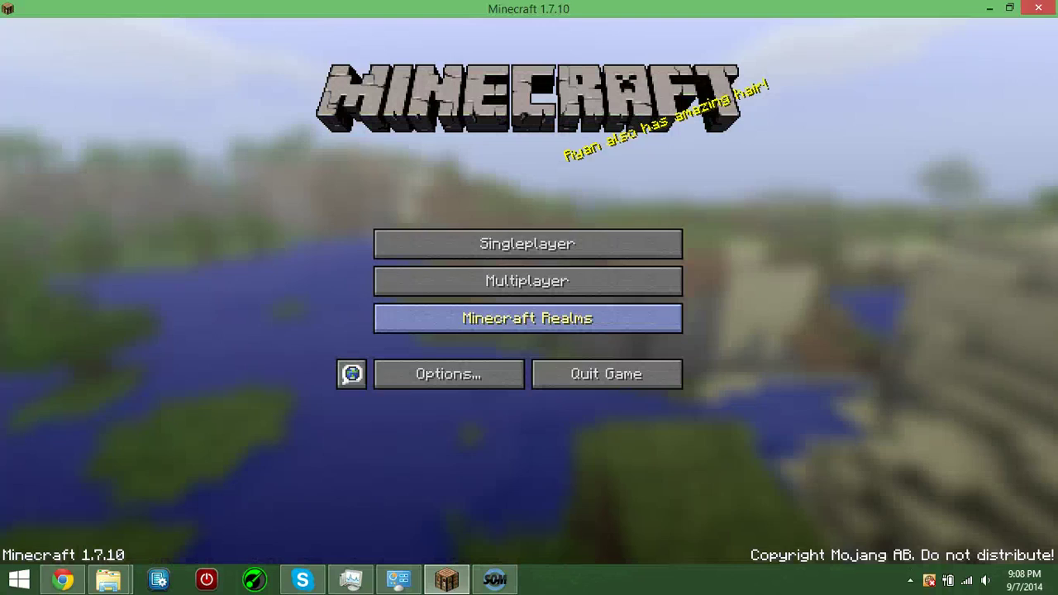
click(1042, 10)
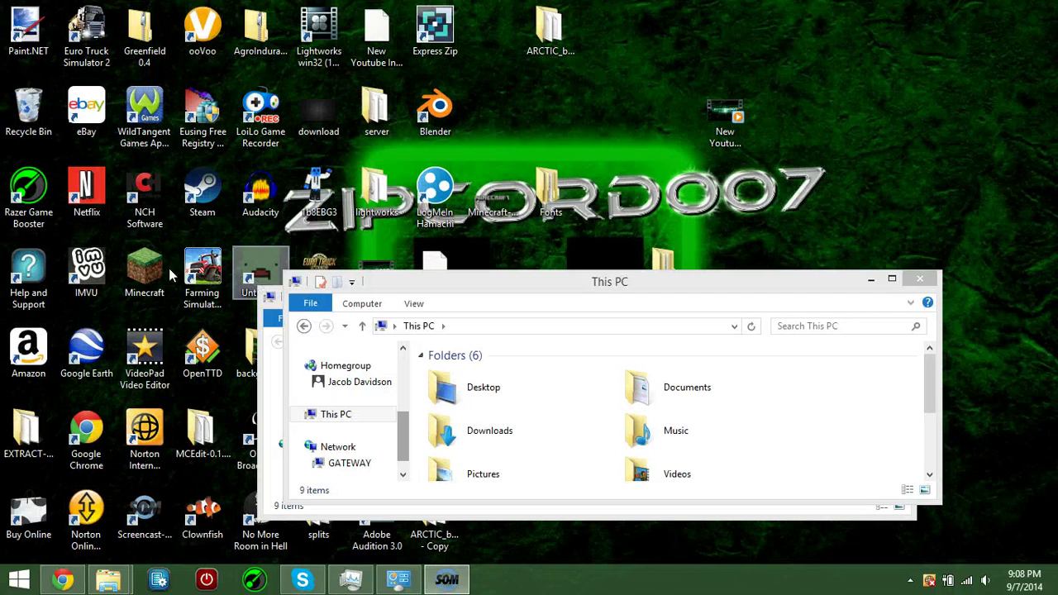
double_click(140, 270)
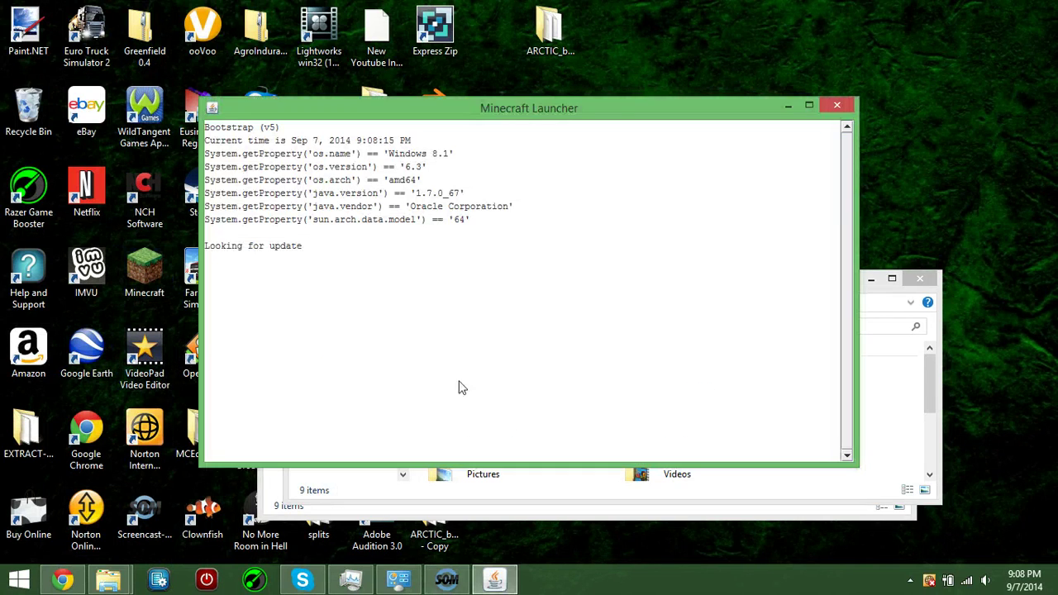
click(936, 330)
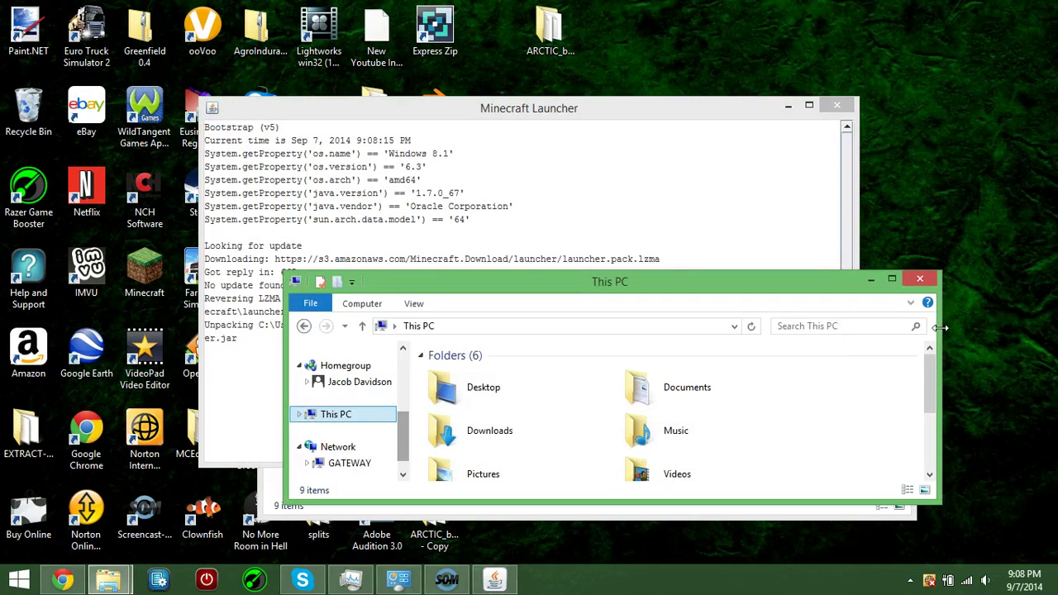
Maximize This PC and open System properties from the Computer ribbon
click(890, 282)
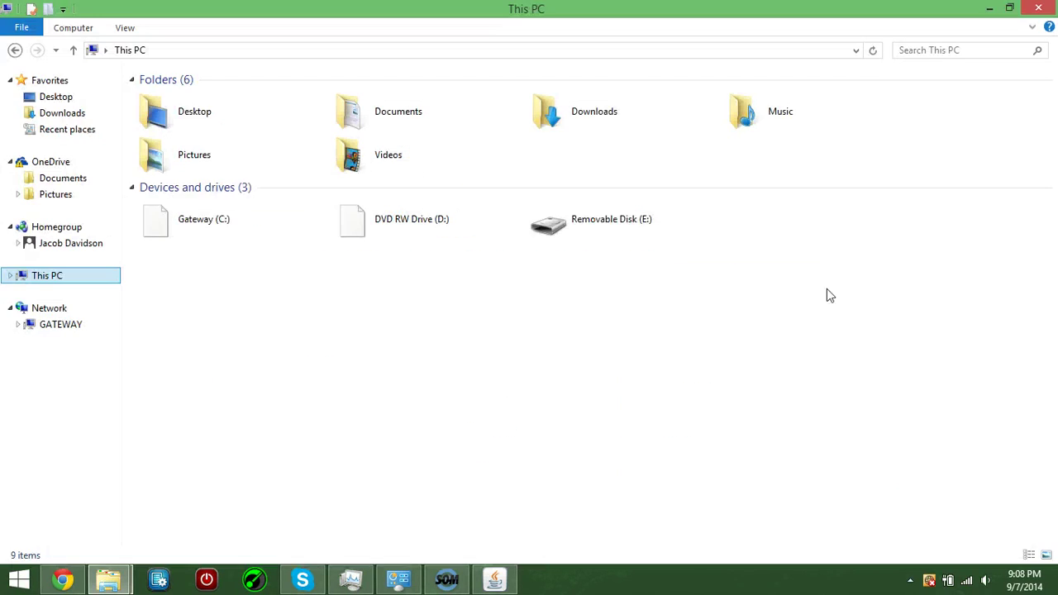
click(72, 33)
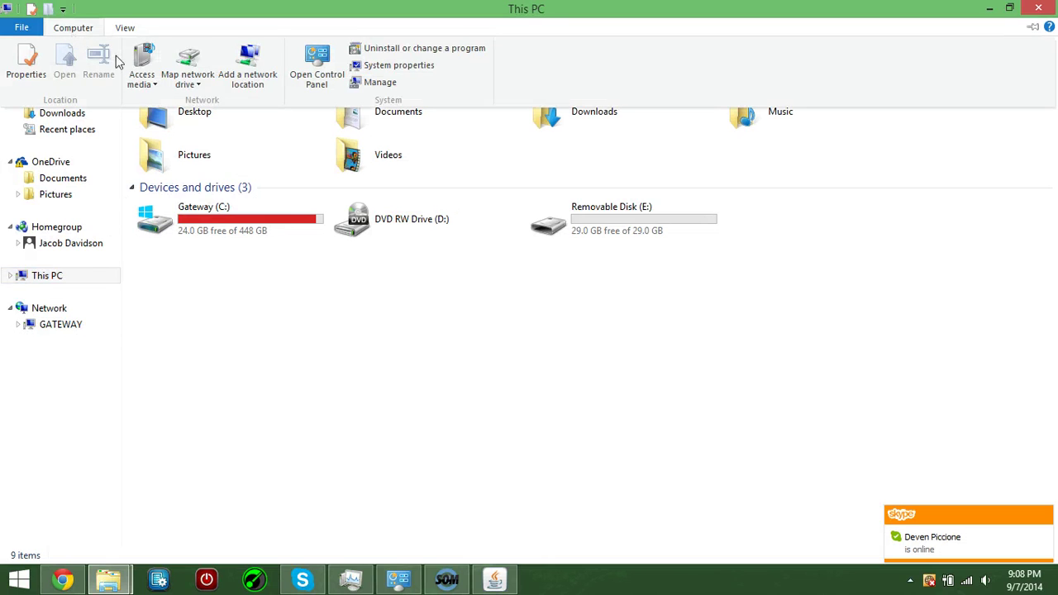
click(396, 68)
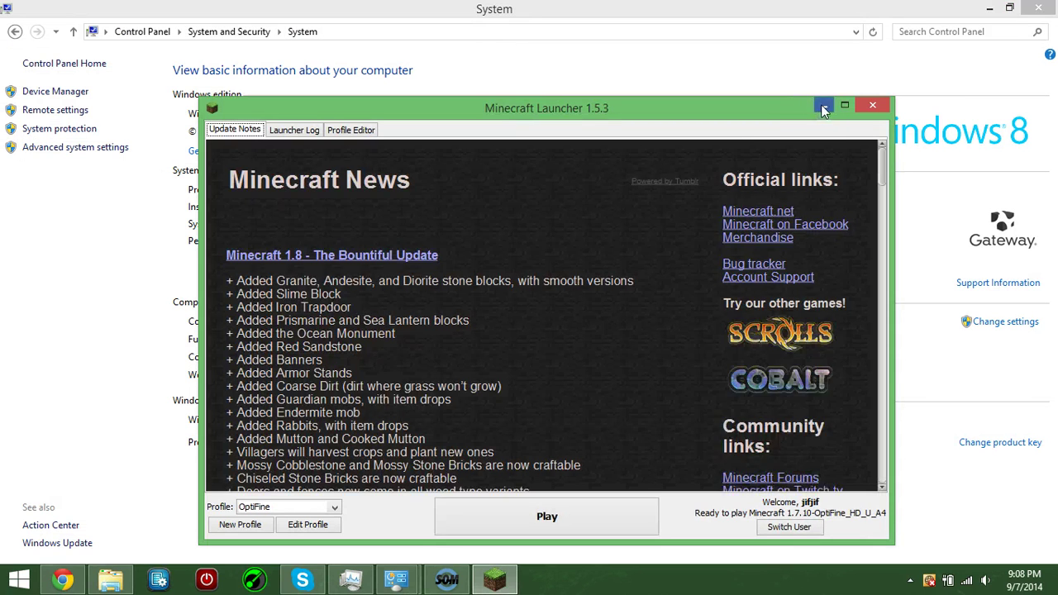
Minimize the launcher to reveal the System page's 4.00 GB RAM and 64-bit OS
click(823, 105)
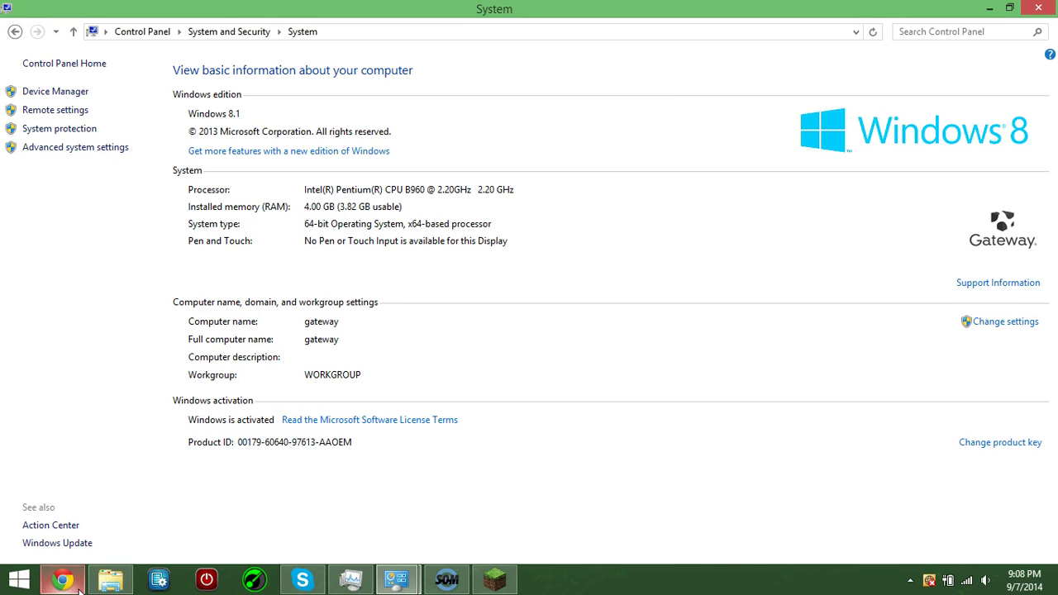
mouse_move(80, 584)
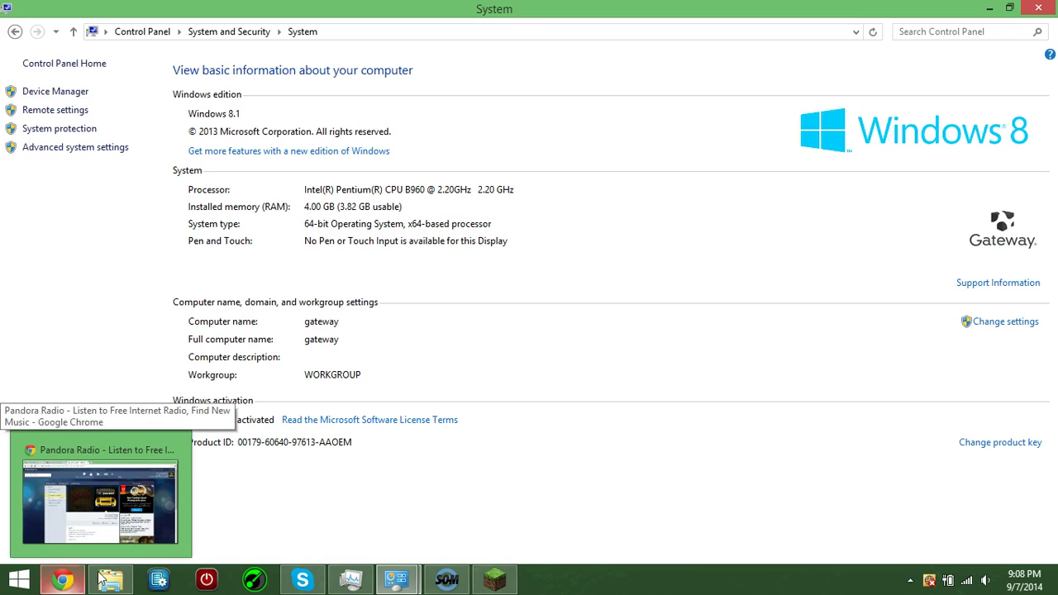
Reopen This PC full screen and select the Gateway (C:) drive
click(110, 580)
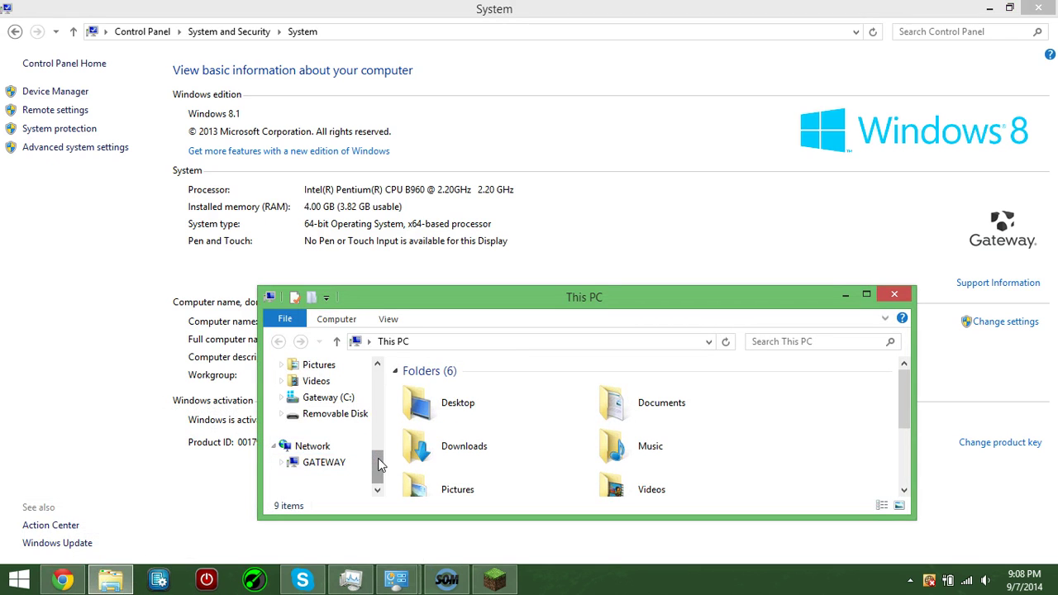
drag(377, 458, 382, 434)
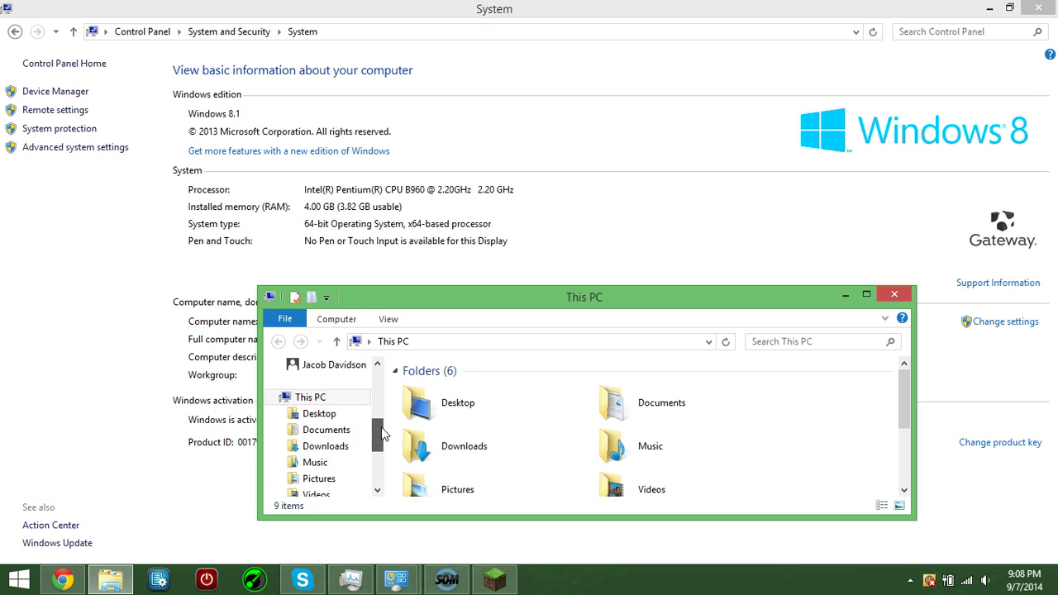
double_click(358, 401)
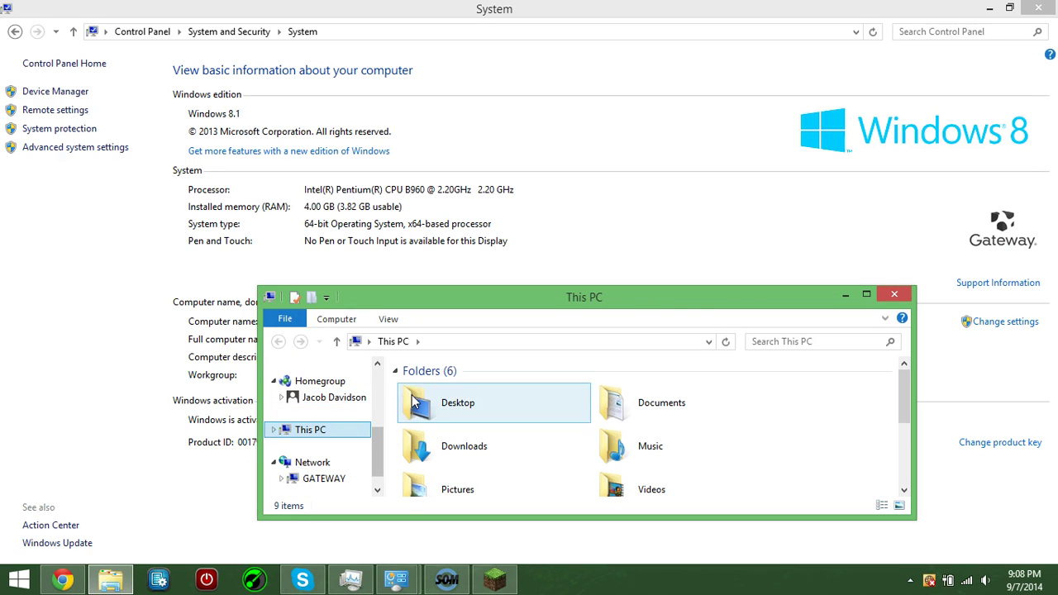
click(870, 295)
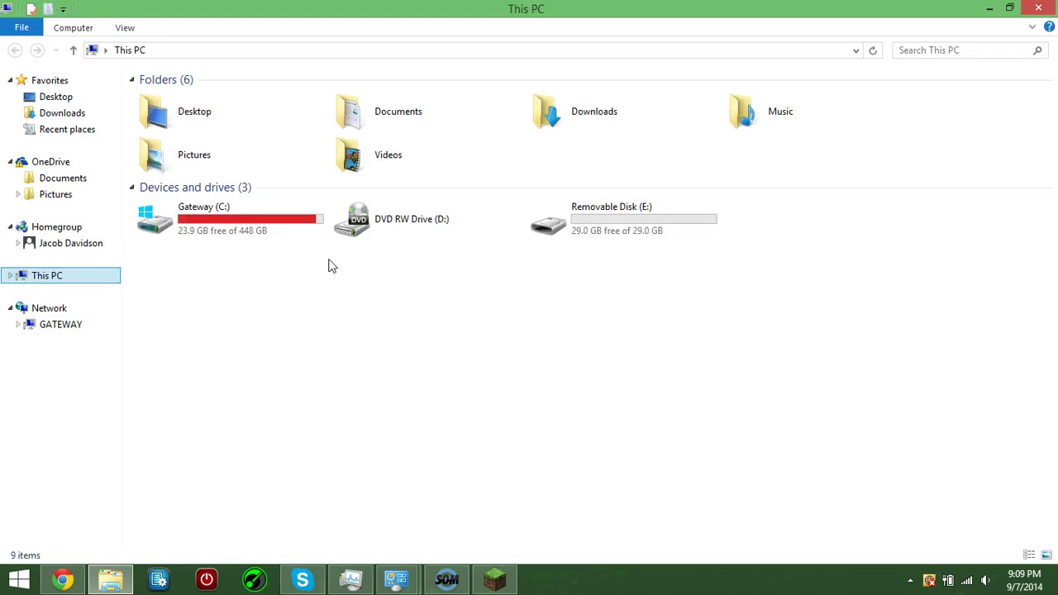
click(296, 219)
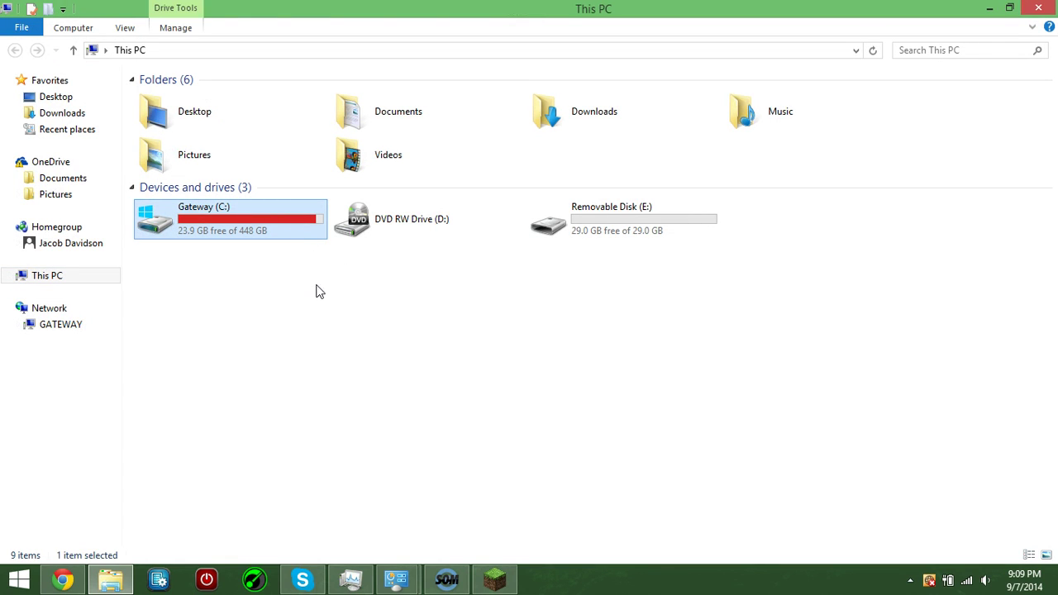
Navigate to C:\Program Files\Java\jre7\bin and scroll down to javaw
double_click(291, 232)
double_click(218, 128)
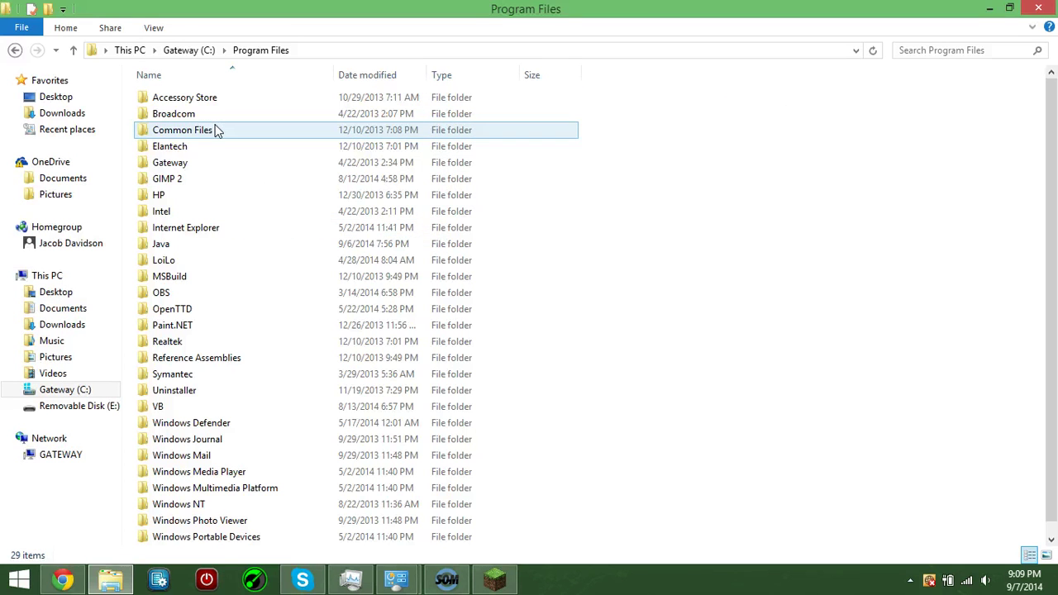
double_click(220, 246)
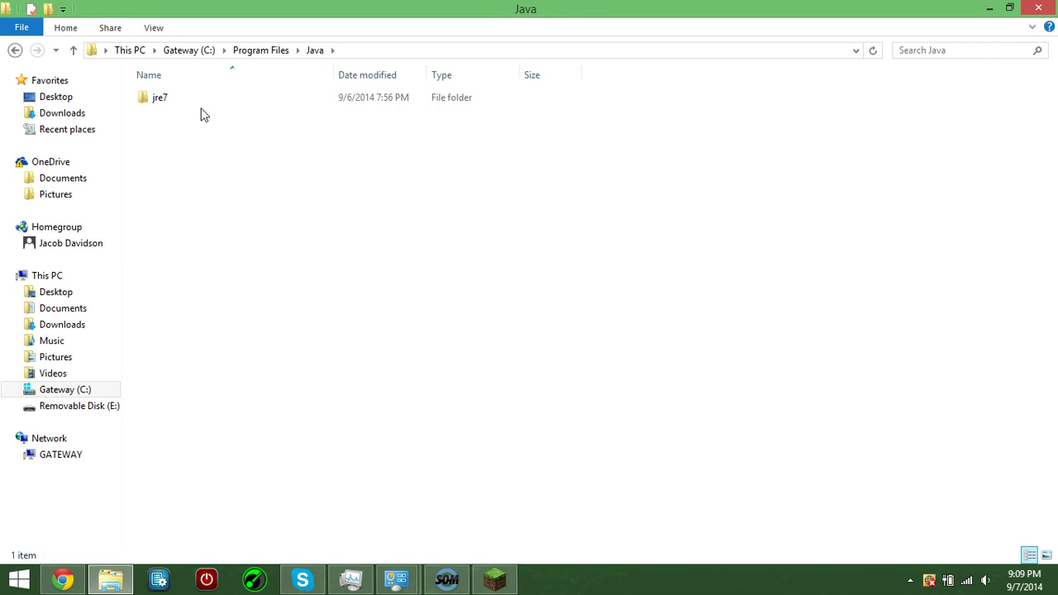
double_click(201, 103)
double_click(201, 103)
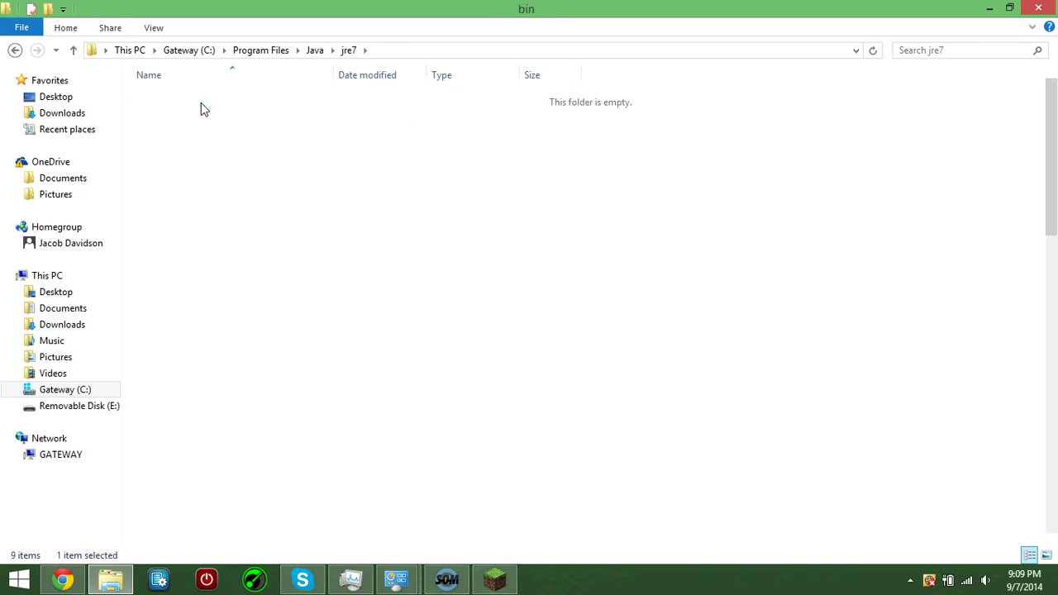
scroll(281, 356, down, 1)
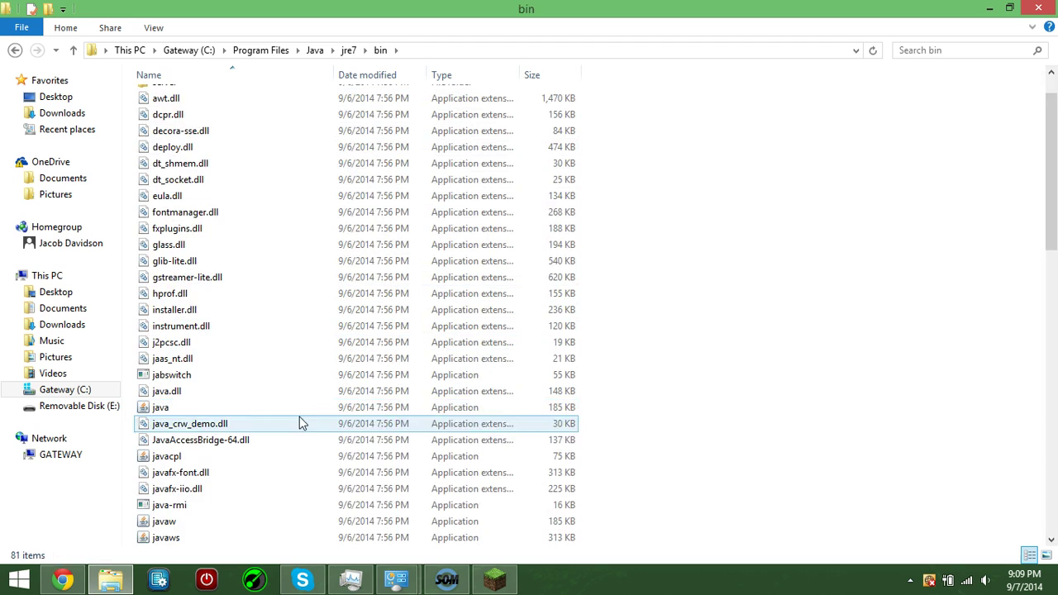
scroll(273, 442, down, 1)
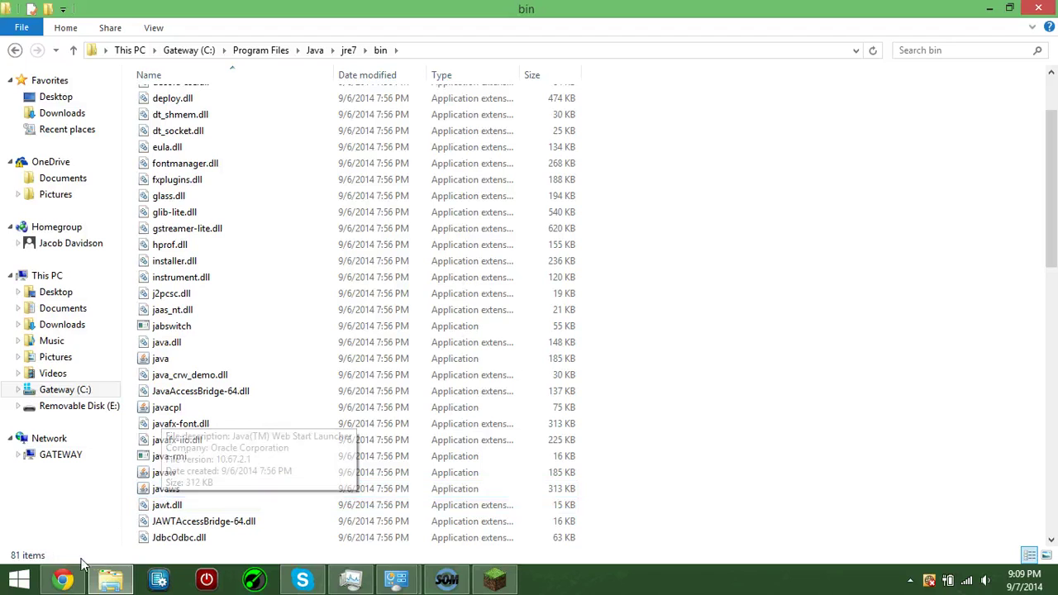
Minimize the browser, Explorer and System windows and restore the Minecraft Launcher
click(63, 580)
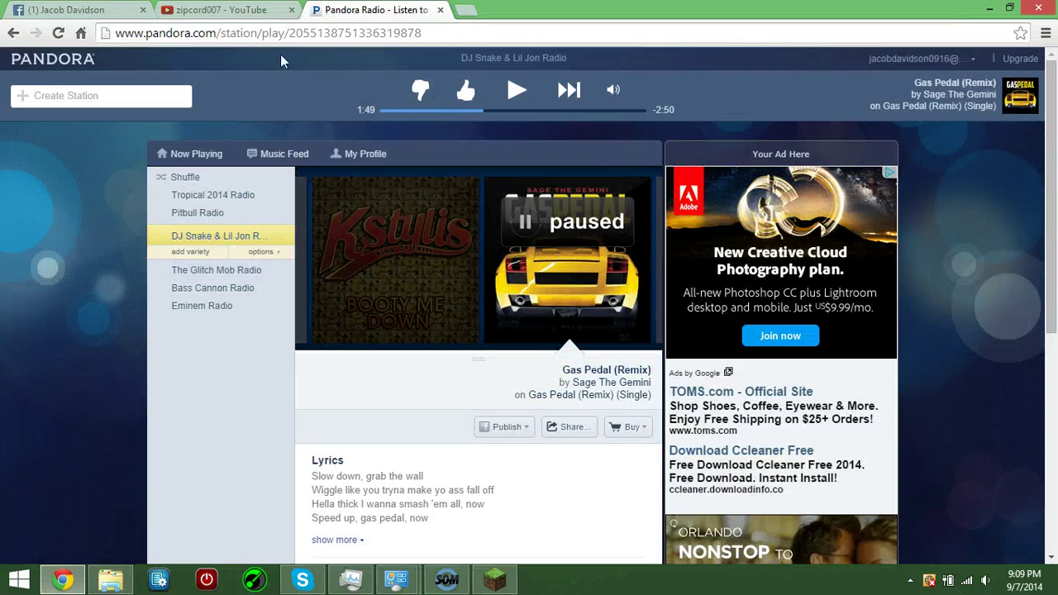
click(275, 9)
click(990, 8)
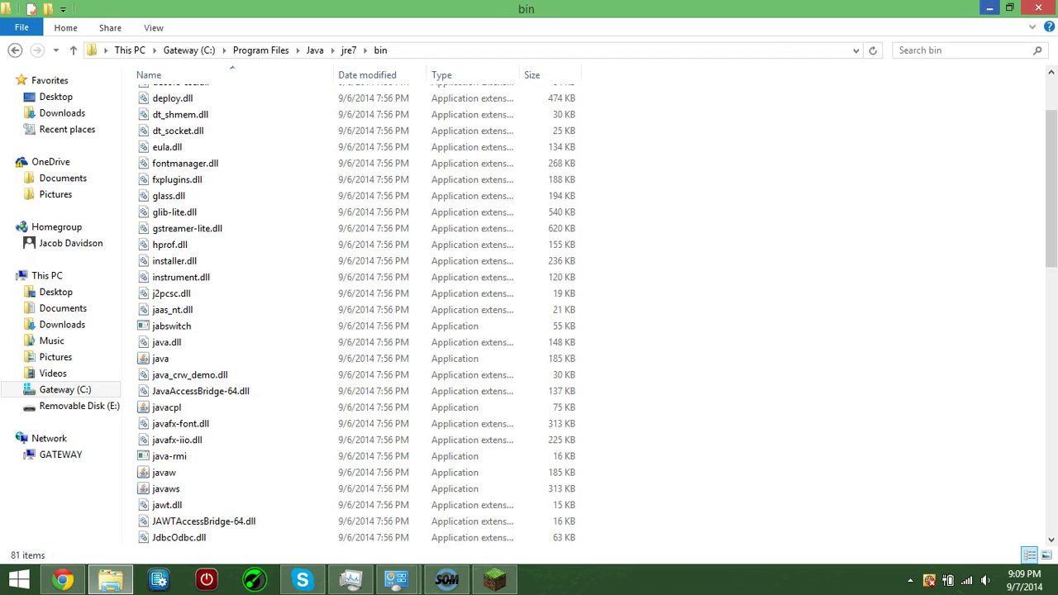
click(990, 7)
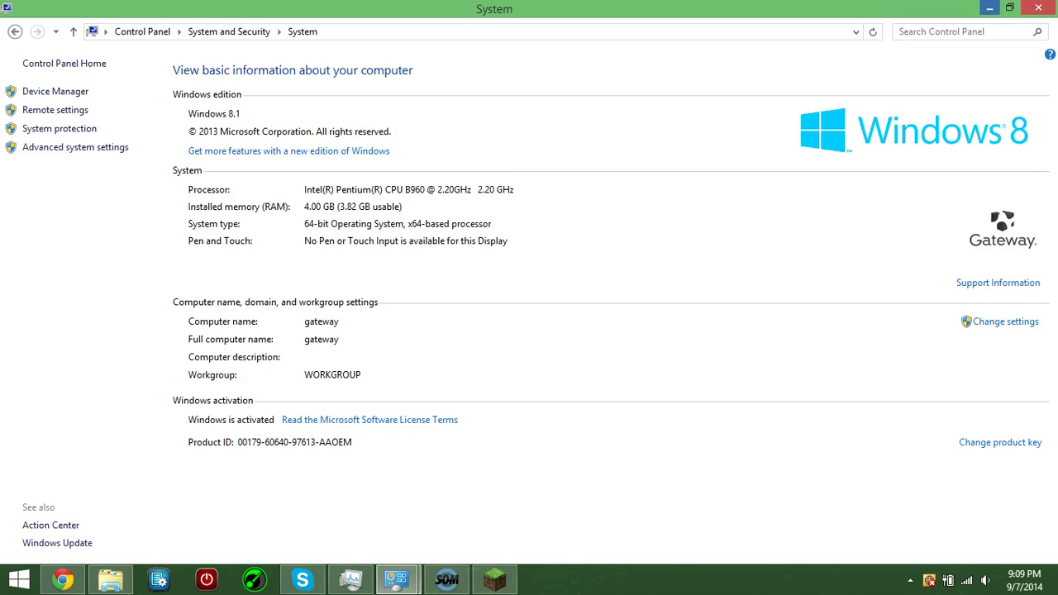
click(986, 8)
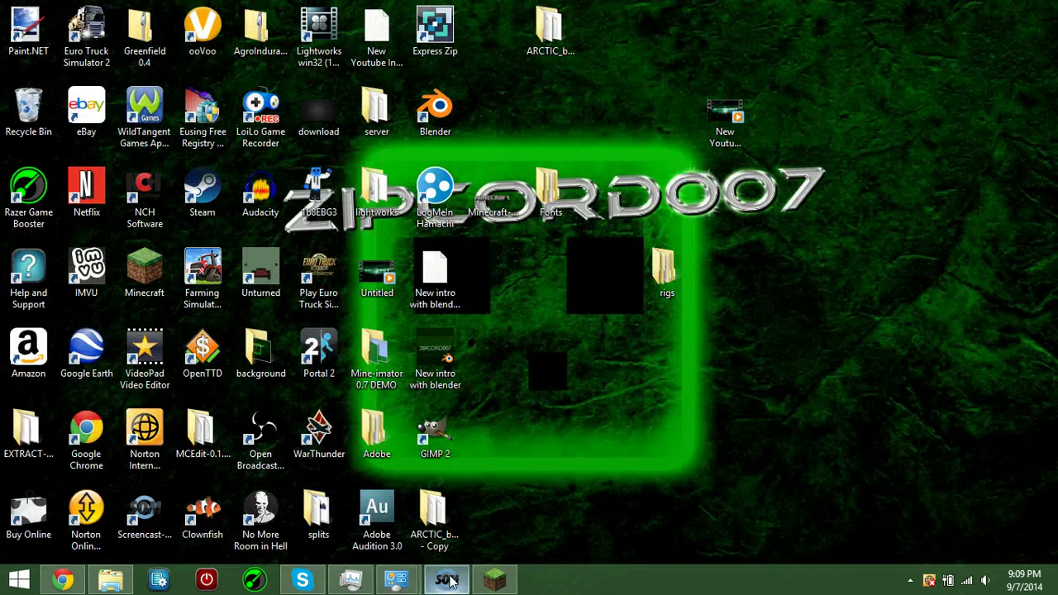
click(495, 580)
Edit the OptiFine profile, enable the custom Executable, and select its javaw.exe path
click(314, 524)
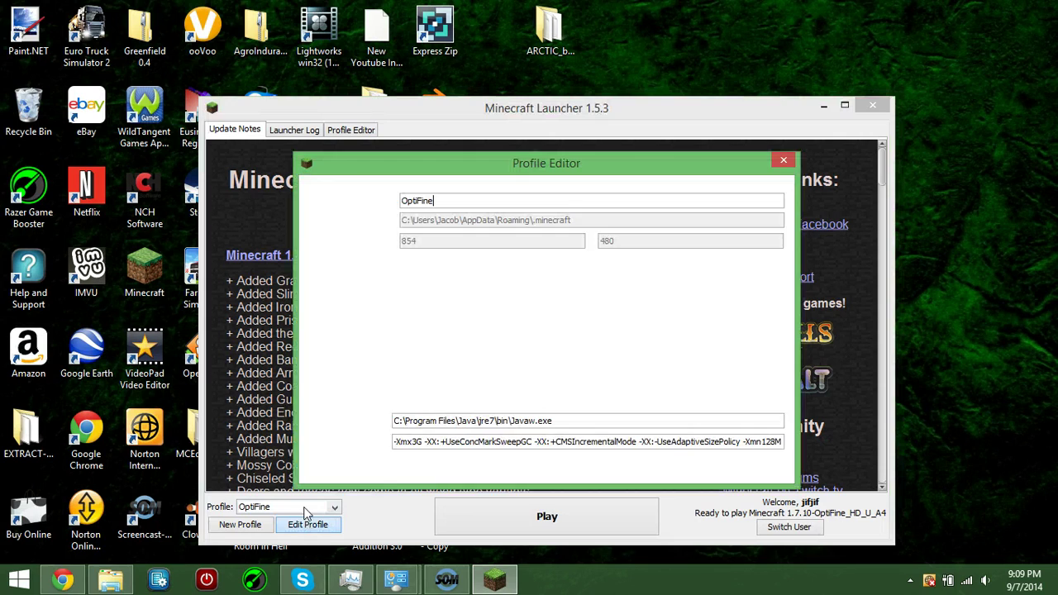
click(318, 421)
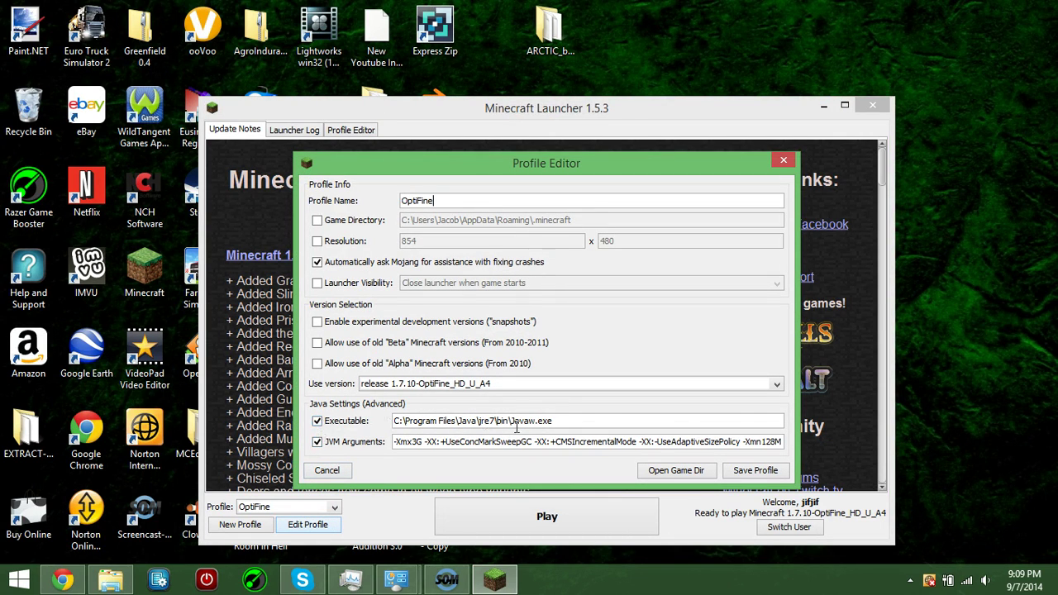
mouse_move(565, 421)
mouse_down()
mouse_move(388, 425)
mouse_move(564, 422)
mouse_move(514, 422)
mouse_move(554, 422)
mouse_up()
drag(427, 435, 399, 422)
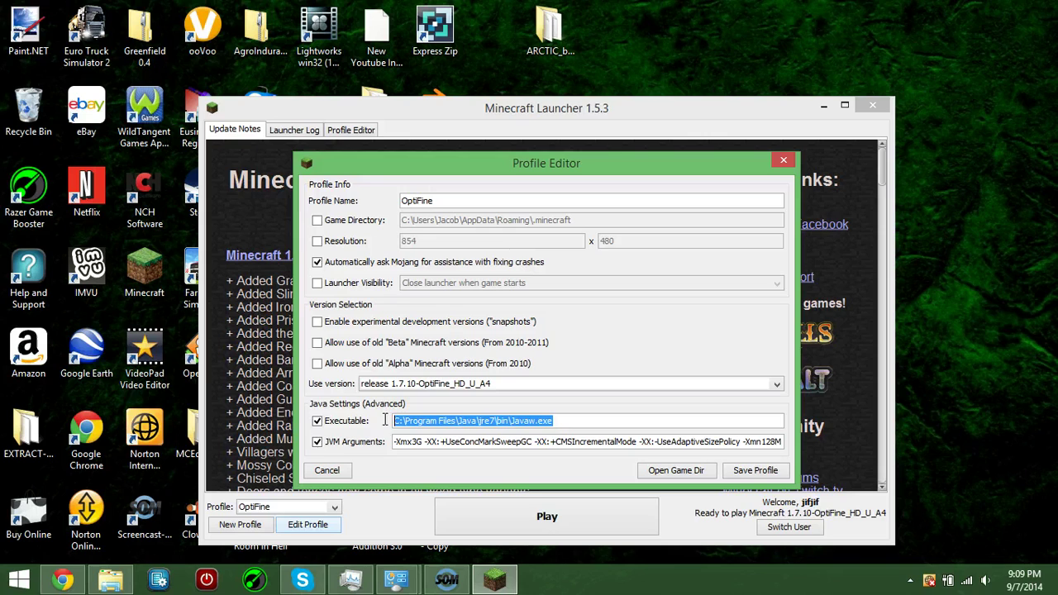
key(End)
key(shift+Home)
Clear the memory value in -Xmx3G, briefly trying 1 before deleting it
click(418, 442)
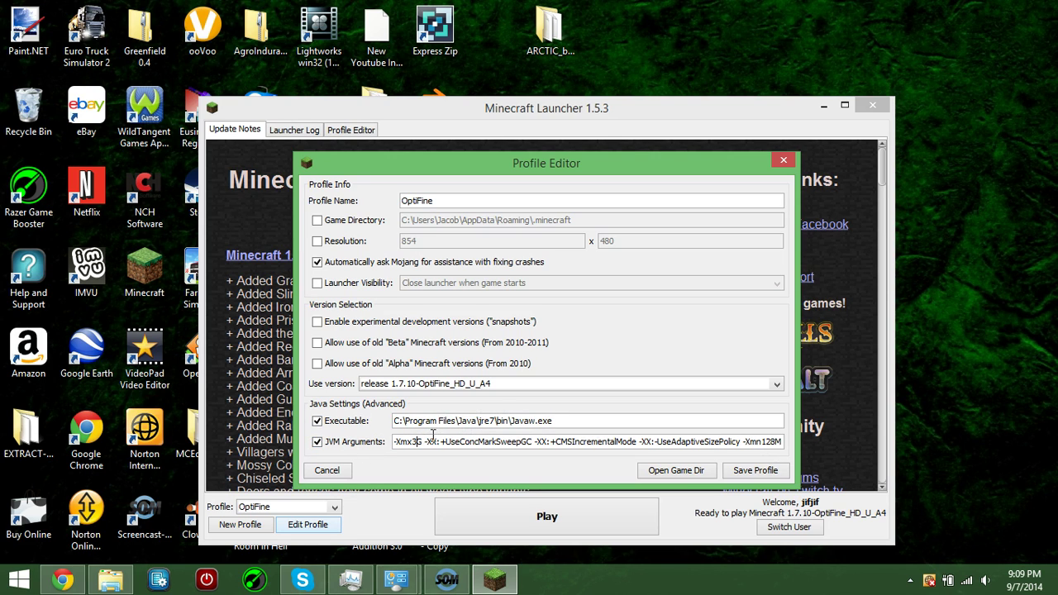
key(BackSpace)
text(1)
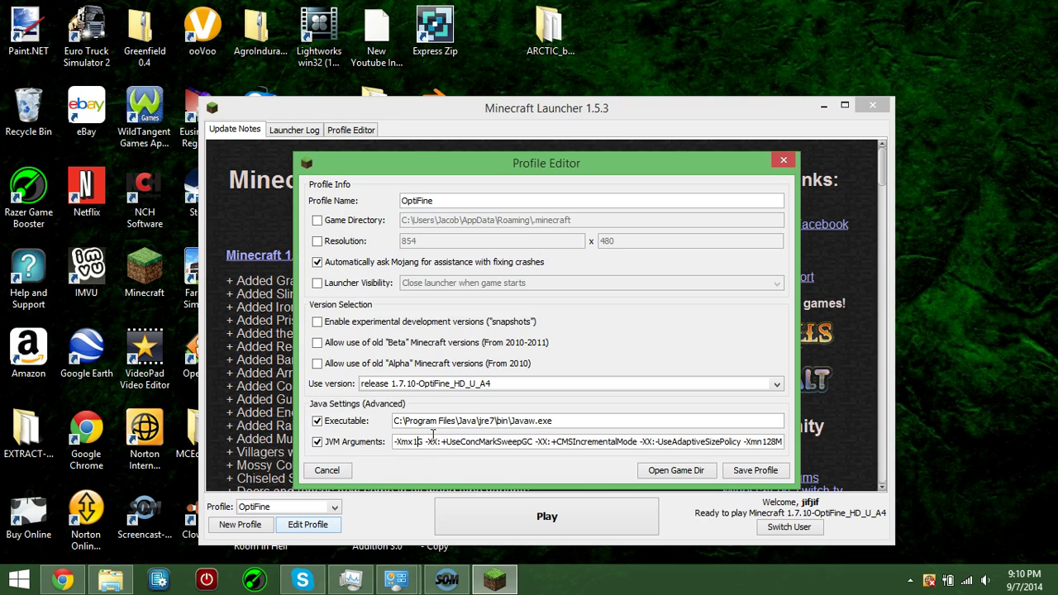
key(BackSpace)
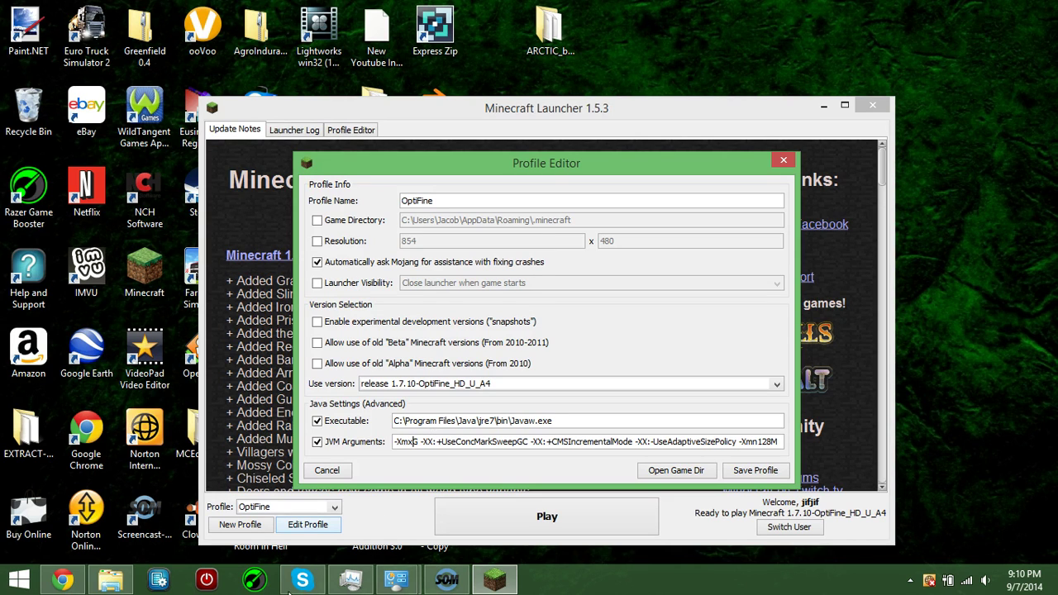
Check the System window's 4.00 GB installed RAM, then close it
mouse_move(129, 580)
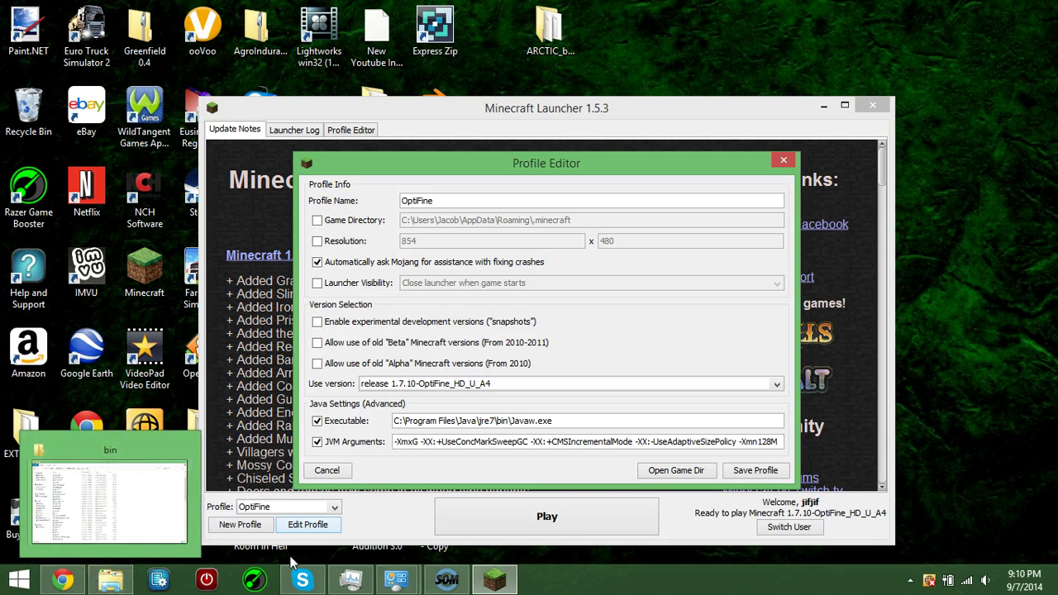
click(397, 579)
click(346, 525)
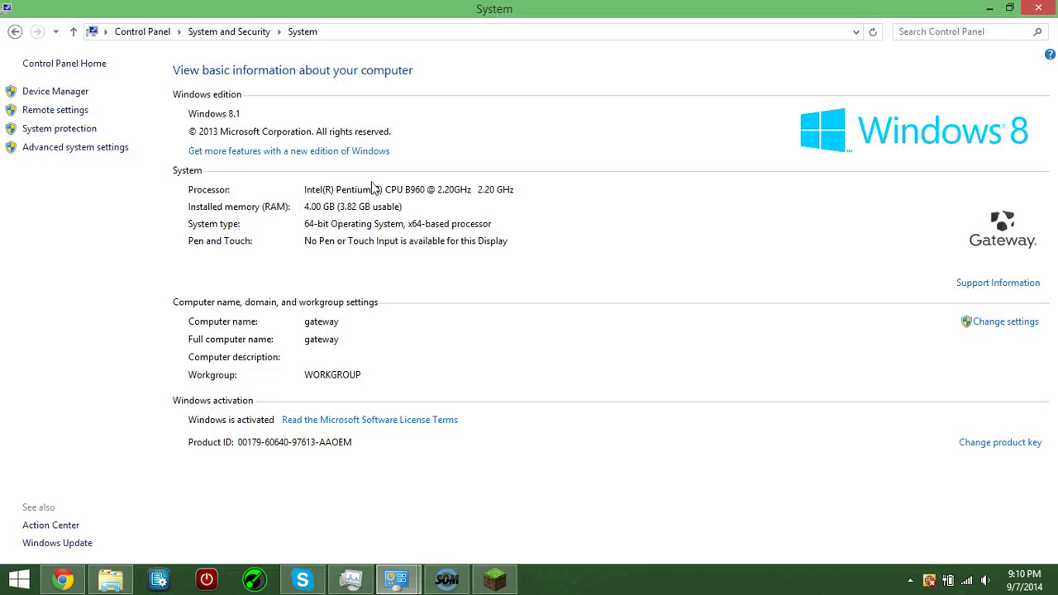
click(1037, 10)
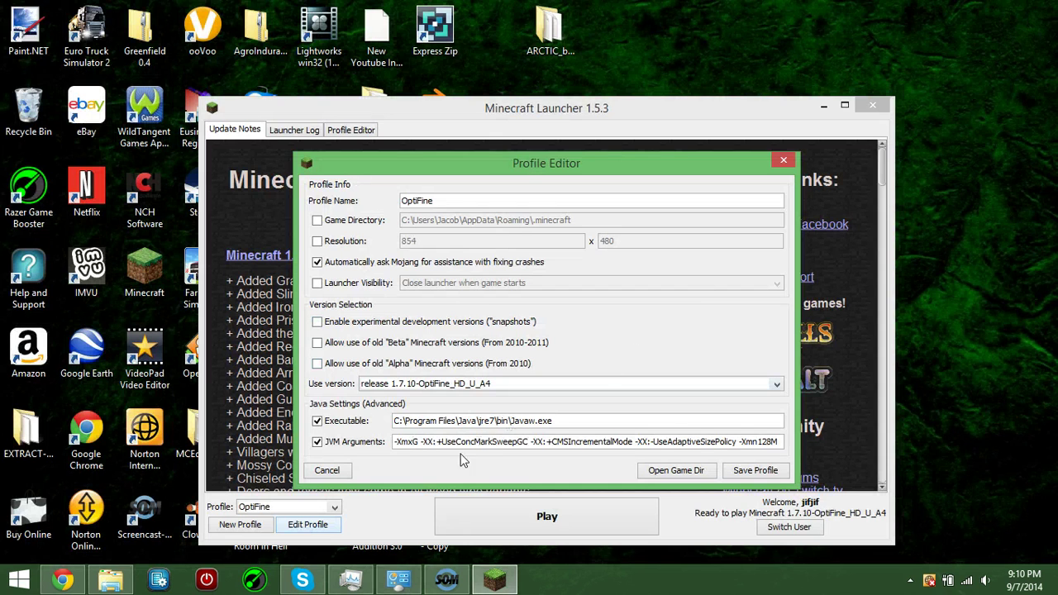
Enter 3 so the arguments read -Xmx3G, save the OptiFine profile, and play
text(3)
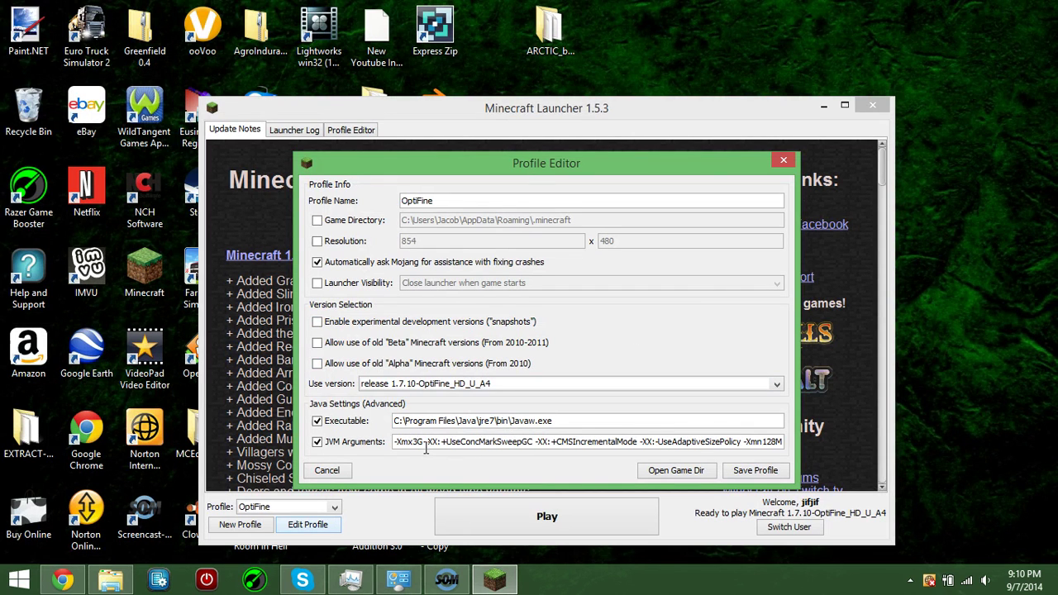
click(755, 471)
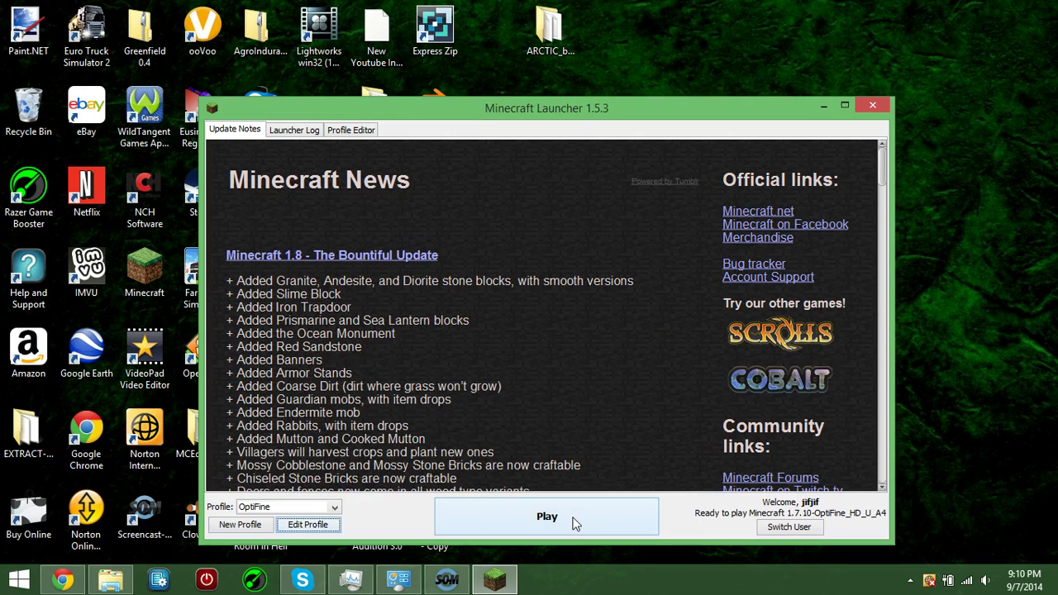
click(574, 519)
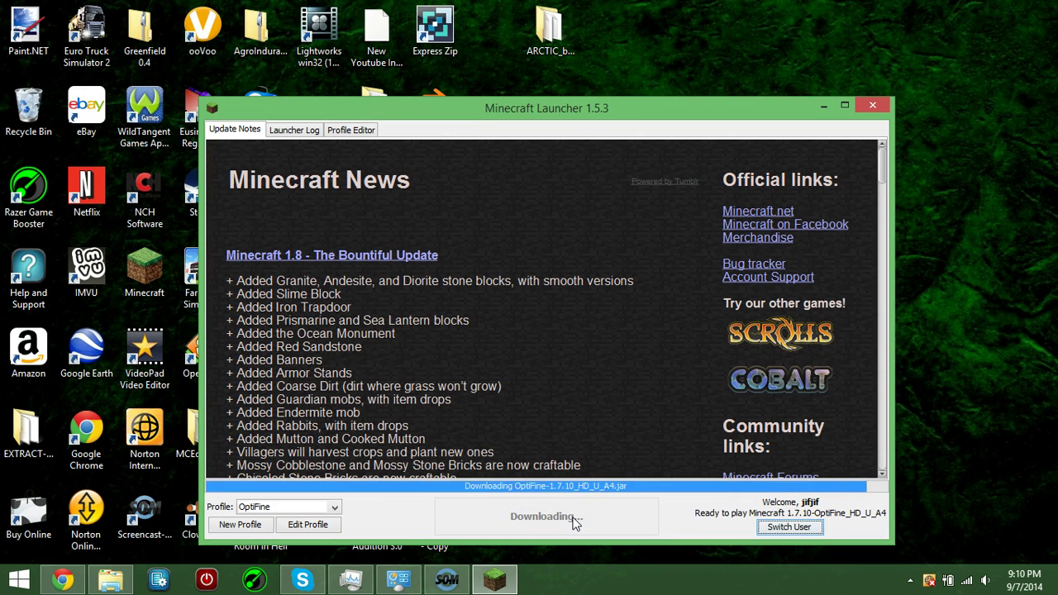